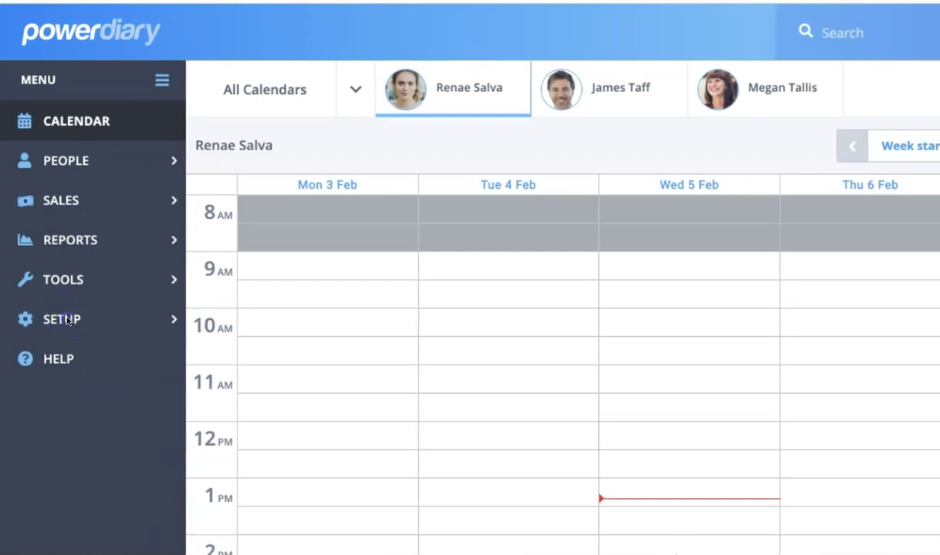
- Go to the roster setup and open the practitioner's existing Brighton Clinic weekly roster for editing
{"action": "left_click", "coordinate": [67, 320]}
{"action": "left_click", "coordinate": [60, 466]}
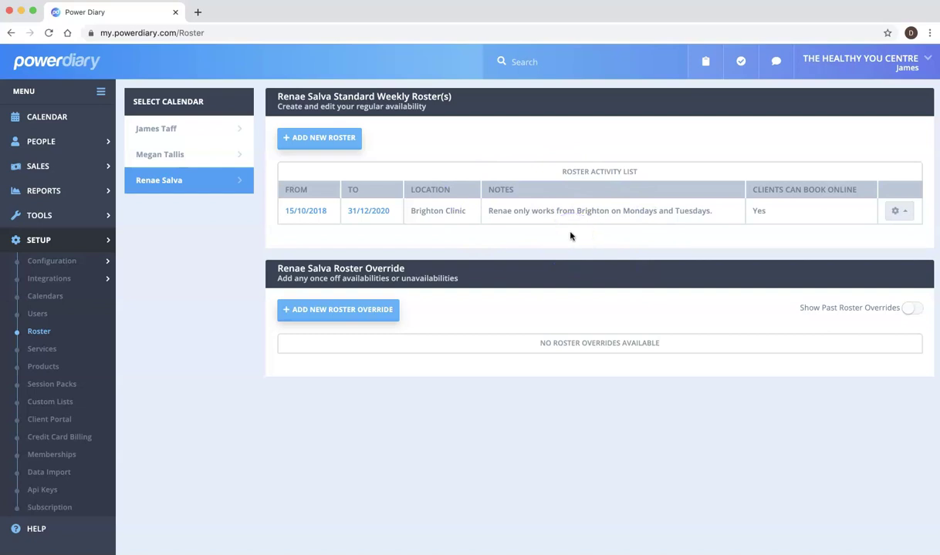
{"action": "left_click", "coordinate": [452, 237]}
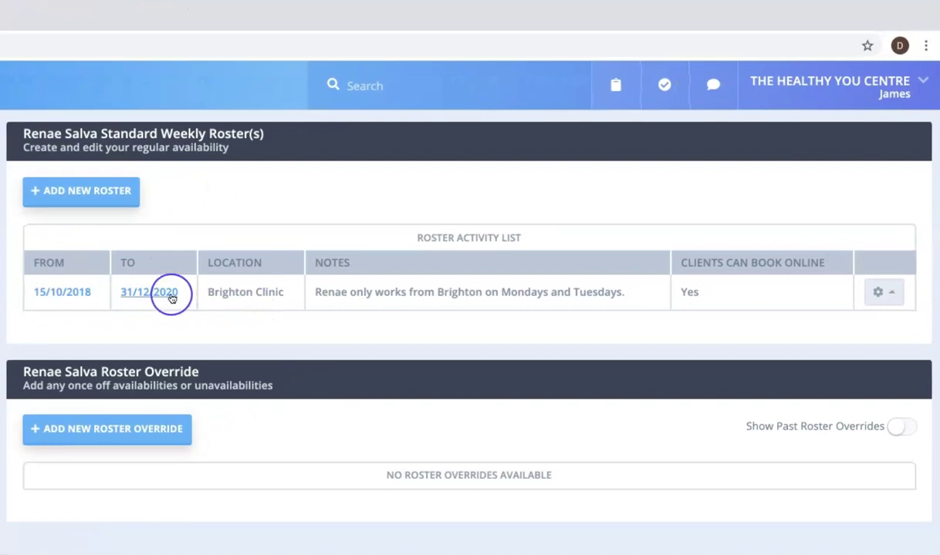
{"action": "left_click", "coordinate": [75, 294]}
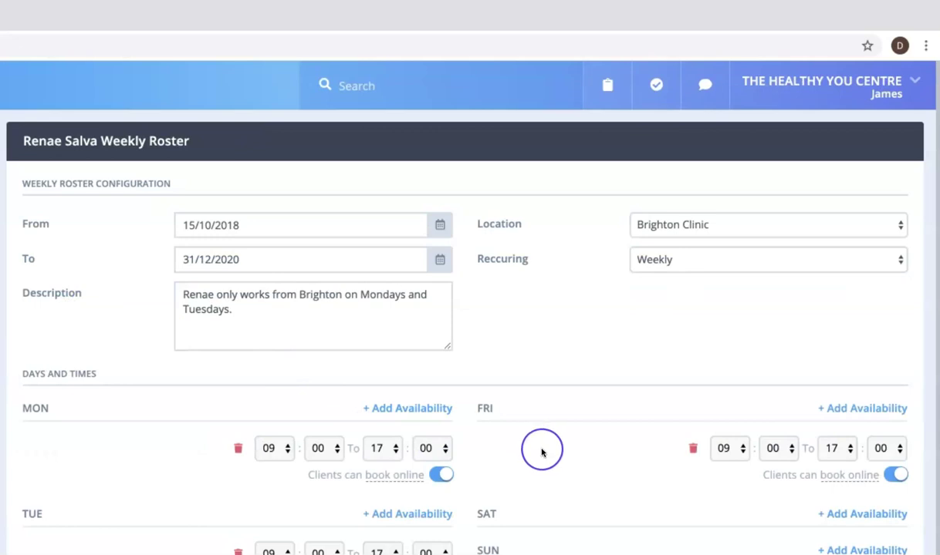
- Review the roster's configuration and daily hours, and check the recurrence options, keeping Weekly selected
{"action": "scroll", "coordinate": [531, 449], "scroll_direction": "down", "scroll_amount": 1}
{"action": "scroll", "coordinate": [463, 324], "scroll_direction": "down", "scroll_amount": 3}
{"action": "scroll", "coordinate": [463, 324], "scroll_direction": "up", "scroll_amount": 4}
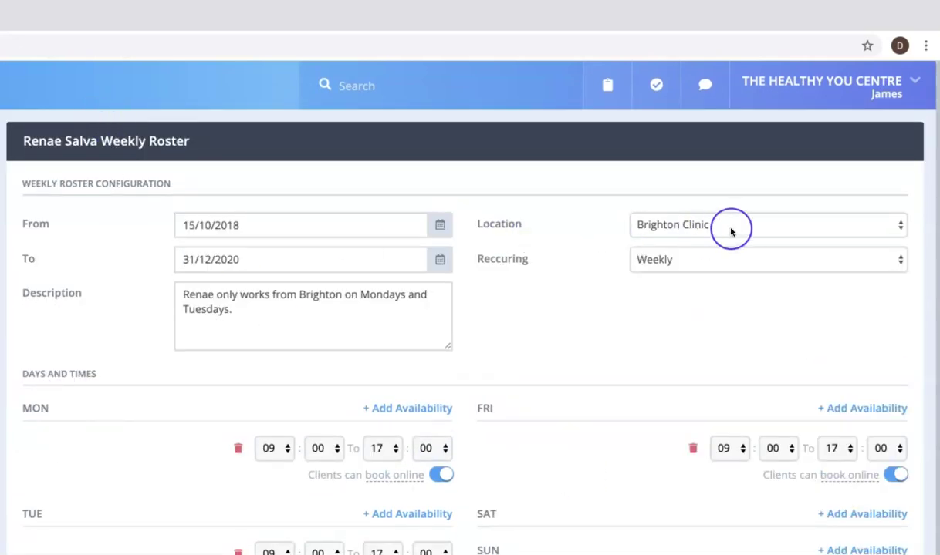
{"action": "left_click", "coordinate": [691, 264]}
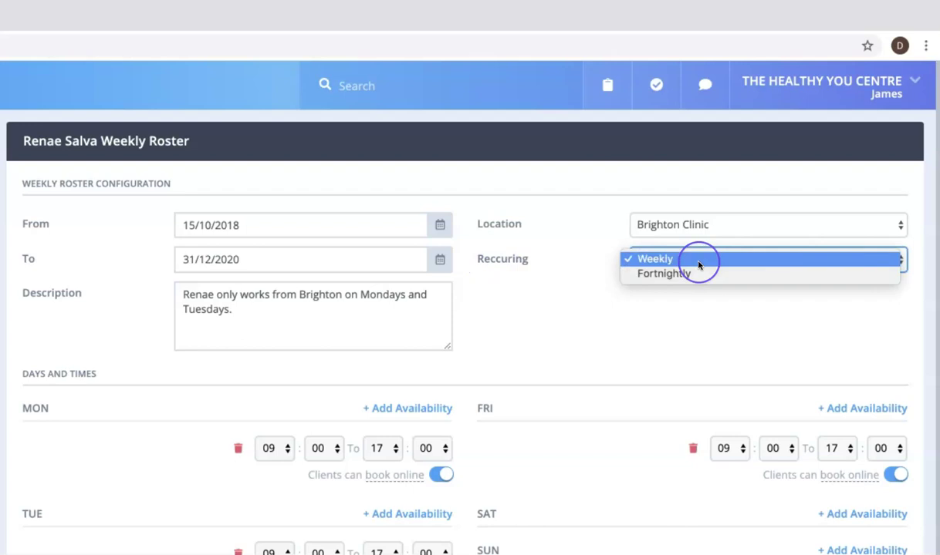
{"action": "left_click", "coordinate": [698, 266]}
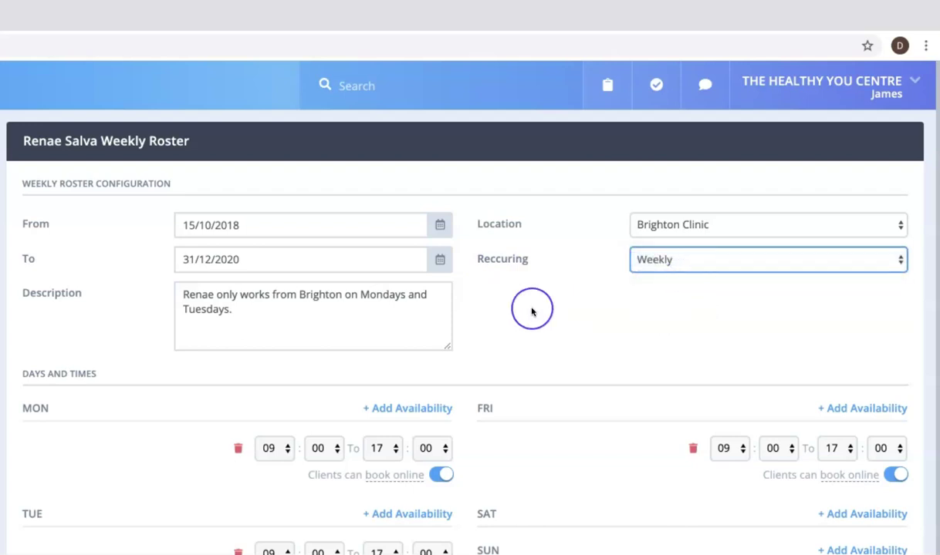
- Set the end of Monday's availability to 12:00 in the weekly roster
{"action": "scroll", "coordinate": [644, 550], "scroll_direction": "down", "scroll_amount": 1}
{"action": "scroll", "coordinate": [643, 550], "scroll_direction": "down", "scroll_amount": 2}
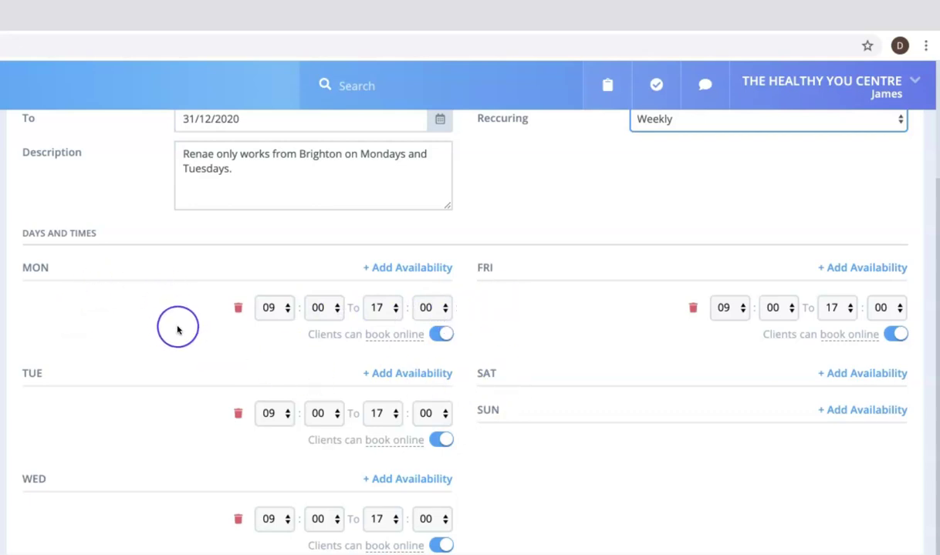
{"action": "left_click", "coordinate": [395, 311]}
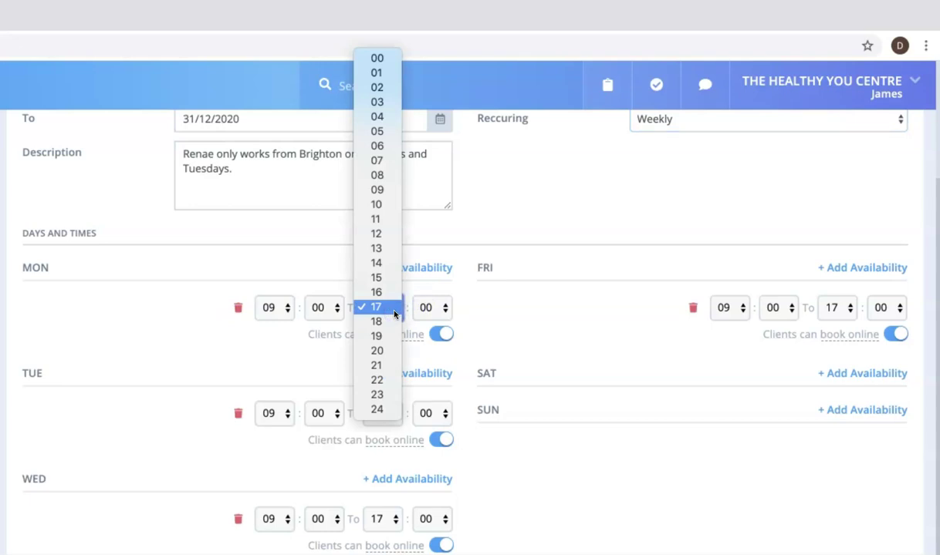
{"action": "left_click", "coordinate": [385, 234]}
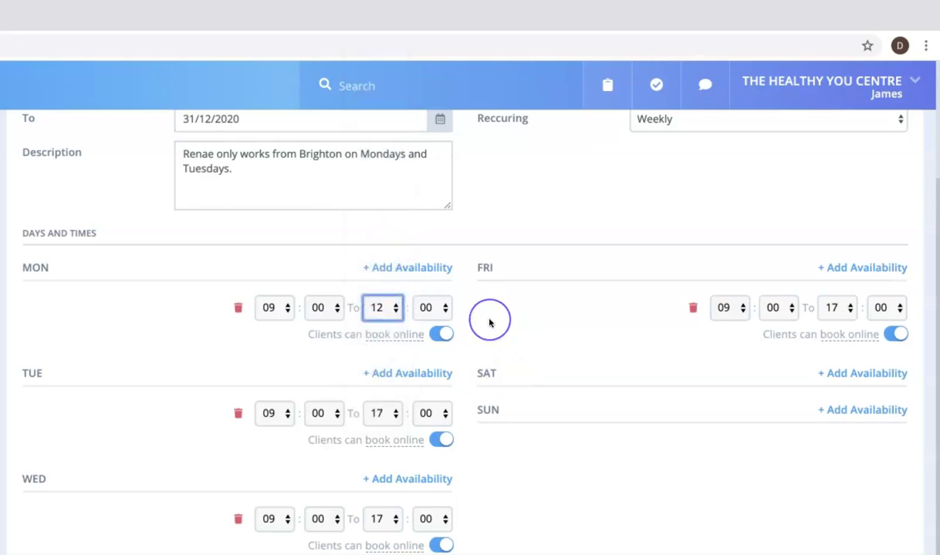
- Add a second Monday availability from 15:00 to 18:00 and save the roster
{"action": "left_click", "coordinate": [424, 268]}
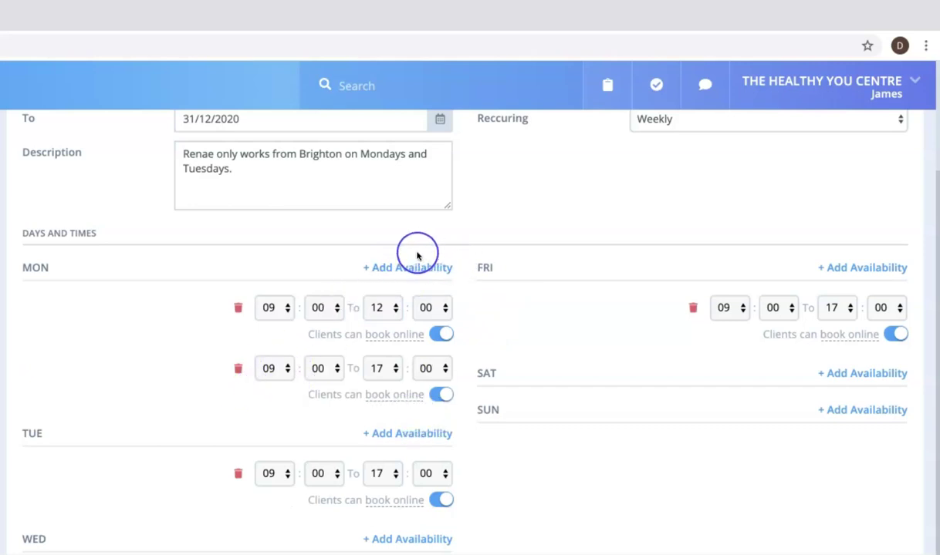
{"action": "left_click", "coordinate": [284, 370]}
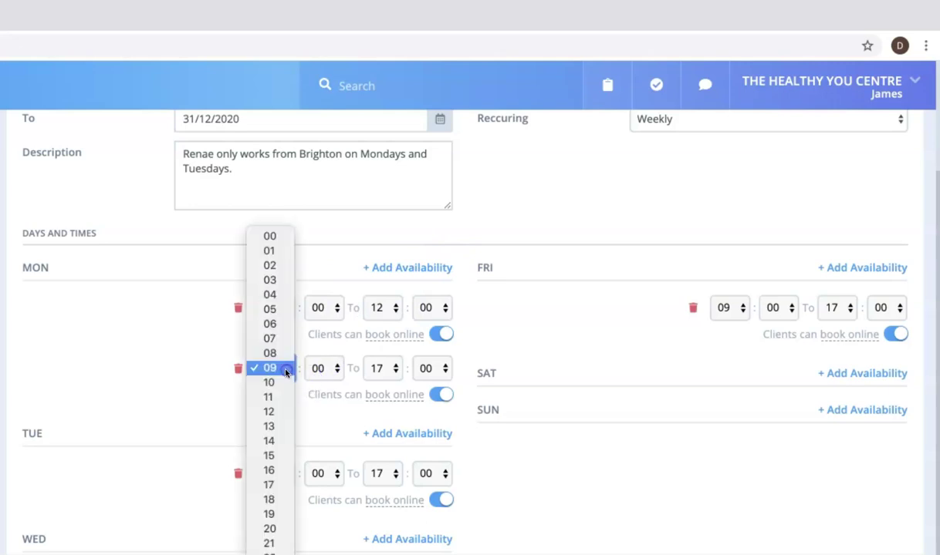
{"action": "left_click", "coordinate": [279, 456]}
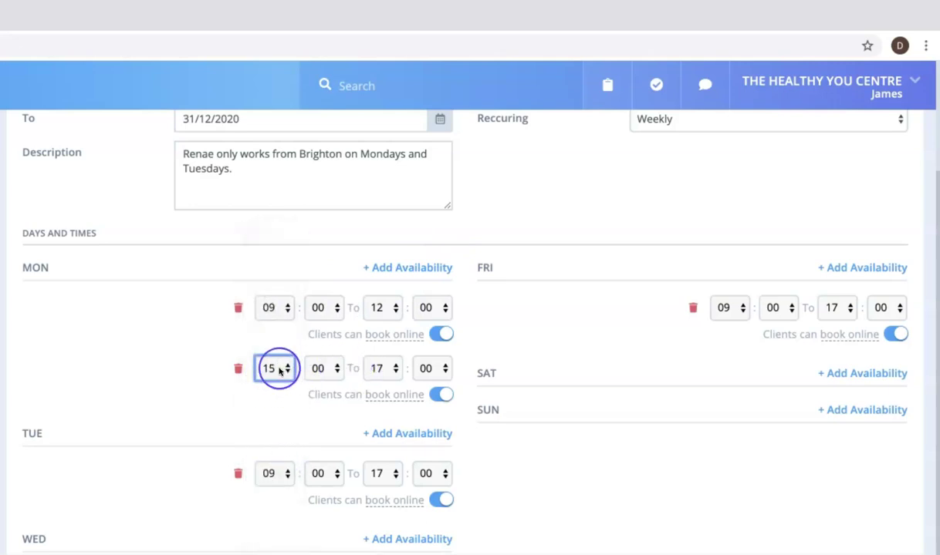
{"action": "left_click", "coordinate": [393, 368]}
{"action": "left_click", "coordinate": [386, 382]}
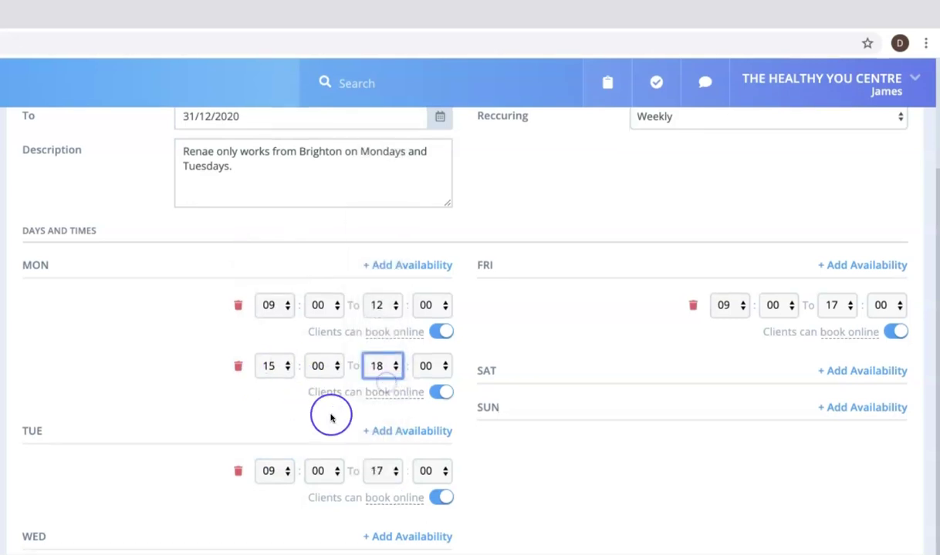
{"action": "scroll", "coordinate": [558, 396], "scroll_direction": "down", "scroll_amount": 5}
{"action": "left_click", "coordinate": [655, 524]}
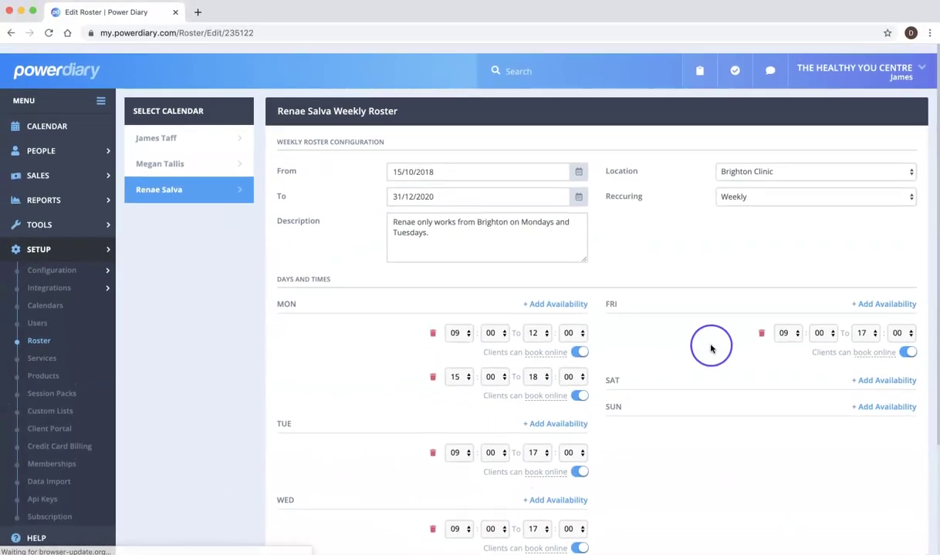
- Check the updated Monday hours in the calendar, and reopen the Brighton Clinic weekly roster for editing
{"action": "left_click", "coordinate": [57, 122]}
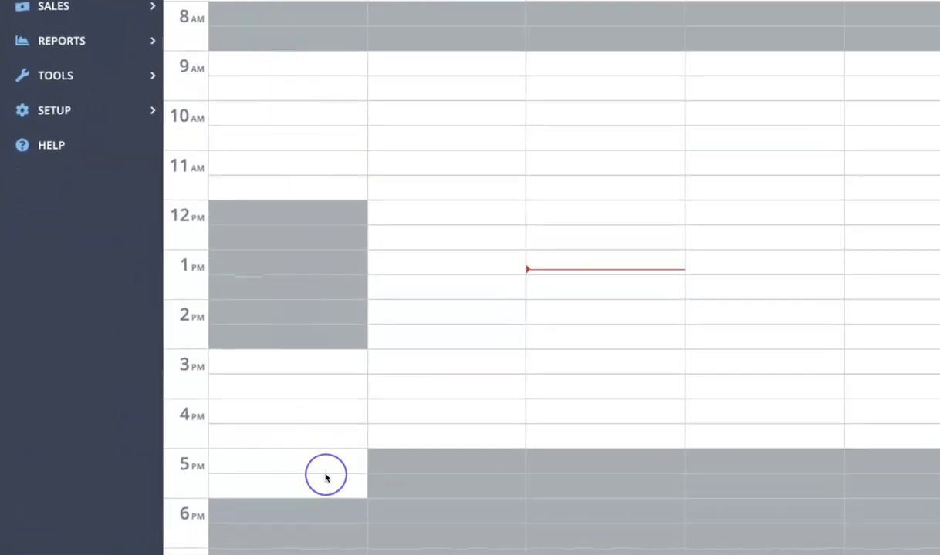
{"action": "left_click", "coordinate": [73, 111]}
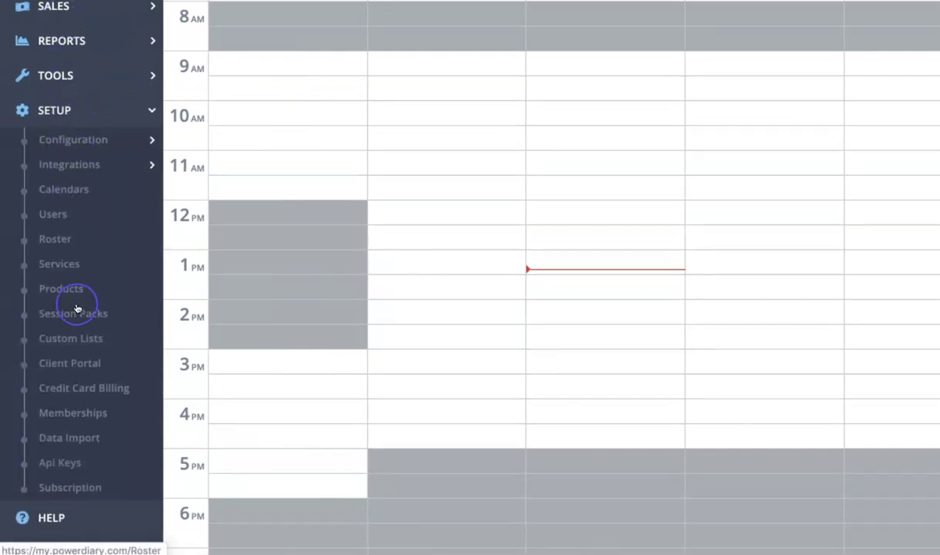
{"action": "left_click", "coordinate": [56, 241]}
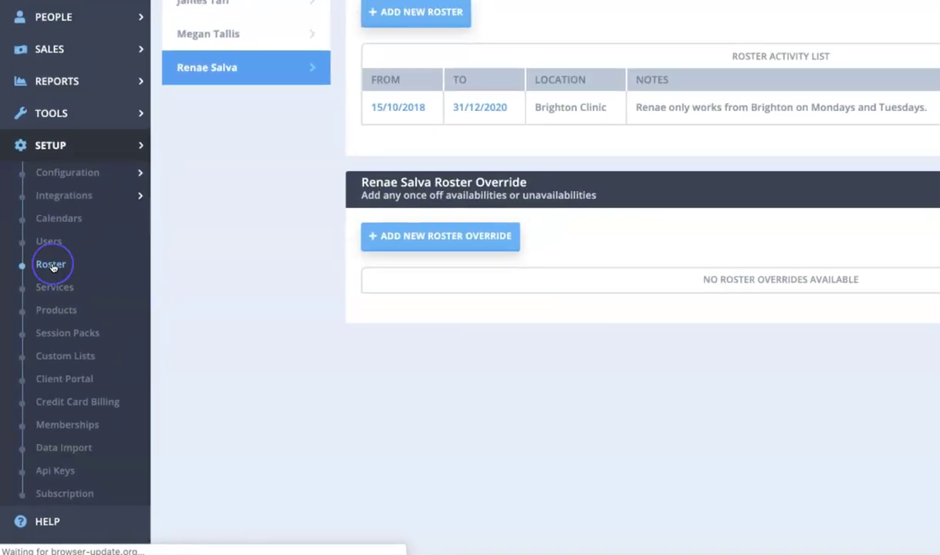
{"action": "left_click", "coordinate": [301, 213]}
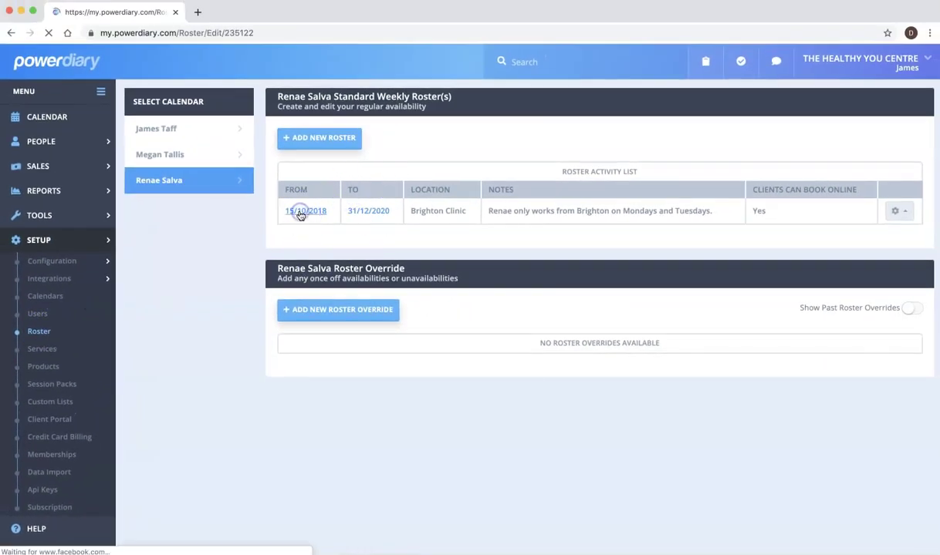
- Turn off online client booking for Friday's availability and save the roster
{"action": "scroll", "coordinate": [698, 453], "scroll_direction": "down", "scroll_amount": 3}
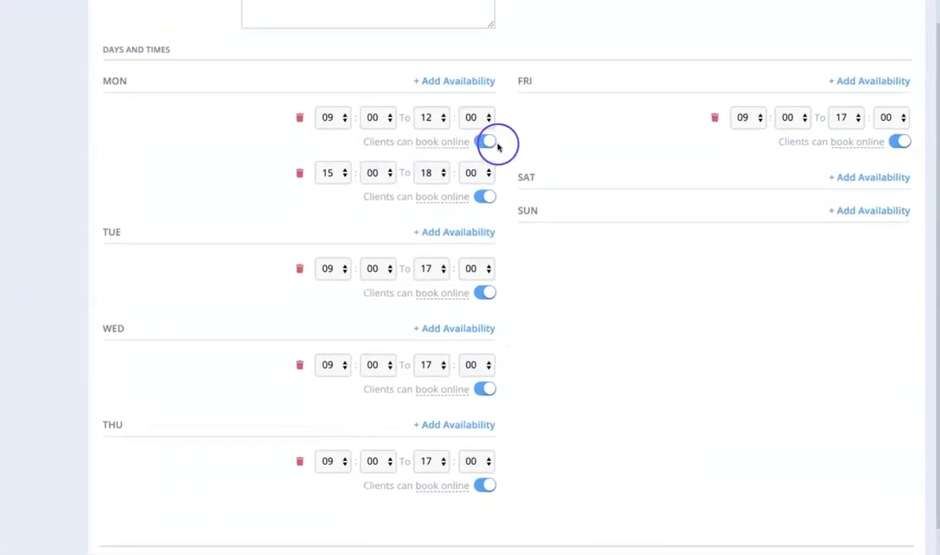
{"action": "scroll", "coordinate": [577, 182], "scroll_direction": "up", "scroll_amount": 1}
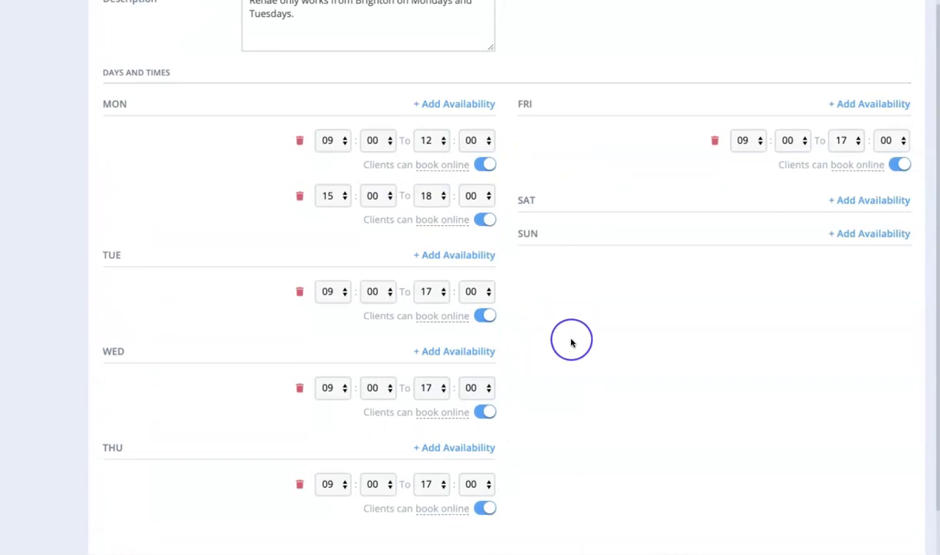
{"action": "scroll", "coordinate": [571, 343], "scroll_direction": "up", "scroll_amount": 1}
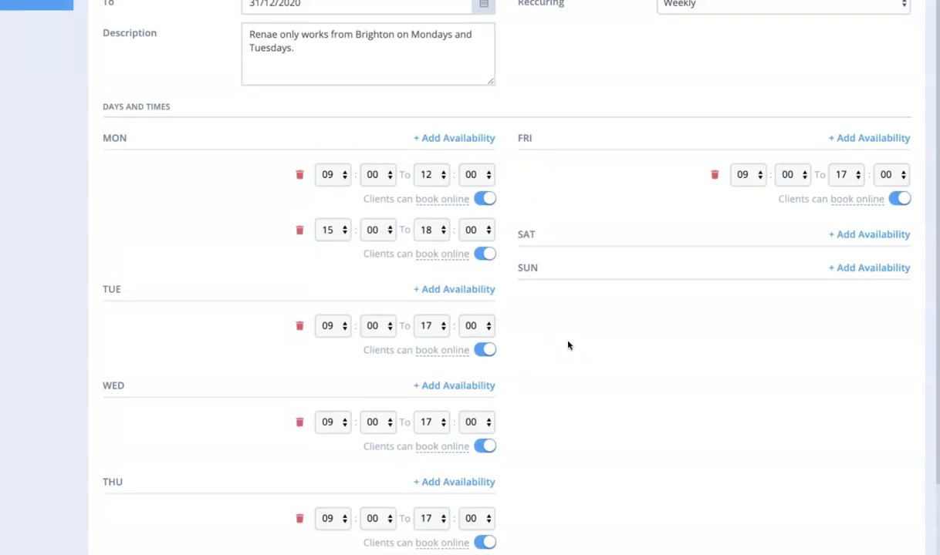
{"action": "scroll", "coordinate": [568, 346], "scroll_direction": "down", "scroll_amount": 3}
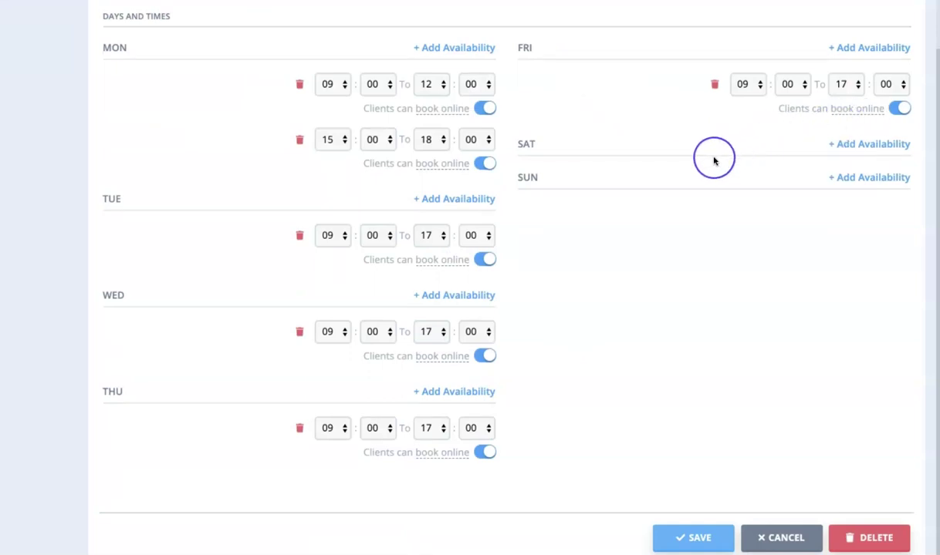
{"action": "scroll", "coordinate": [714, 161], "scroll_direction": "up", "scroll_amount": 1}
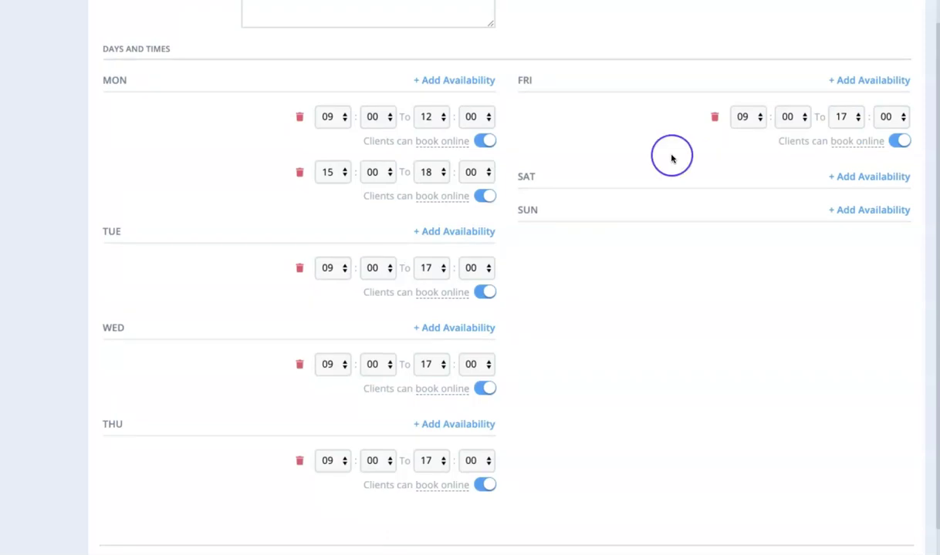
{"action": "left_click", "coordinate": [897, 144]}
{"action": "scroll", "coordinate": [747, 296], "scroll_direction": "down", "scroll_amount": 1}
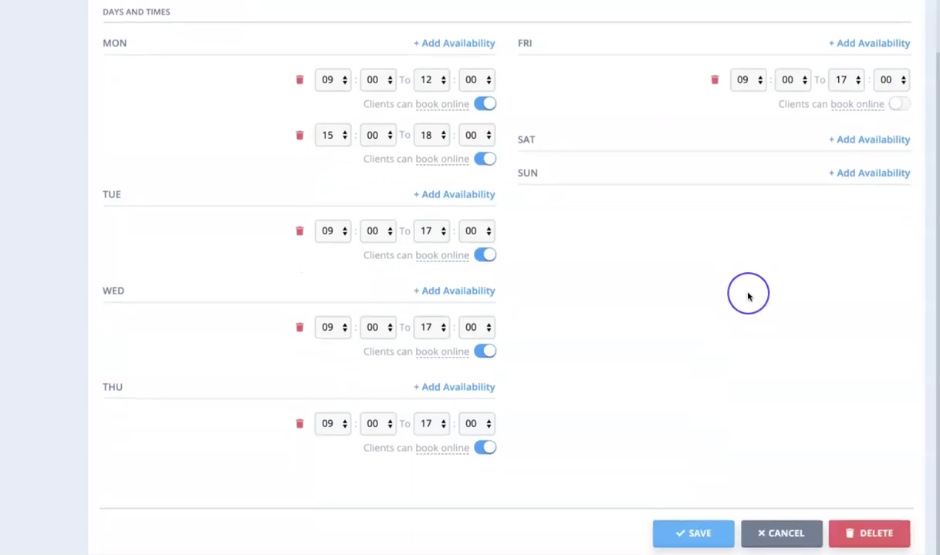
{"action": "left_click", "coordinate": [686, 533]}
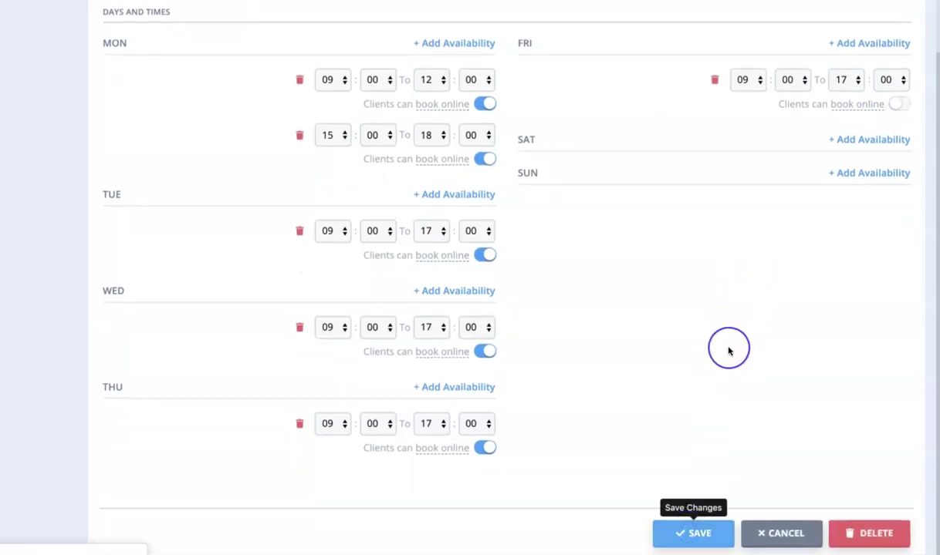
{"action": "scroll", "coordinate": [728, 350], "scroll_direction": "up", "scroll_amount": 5}
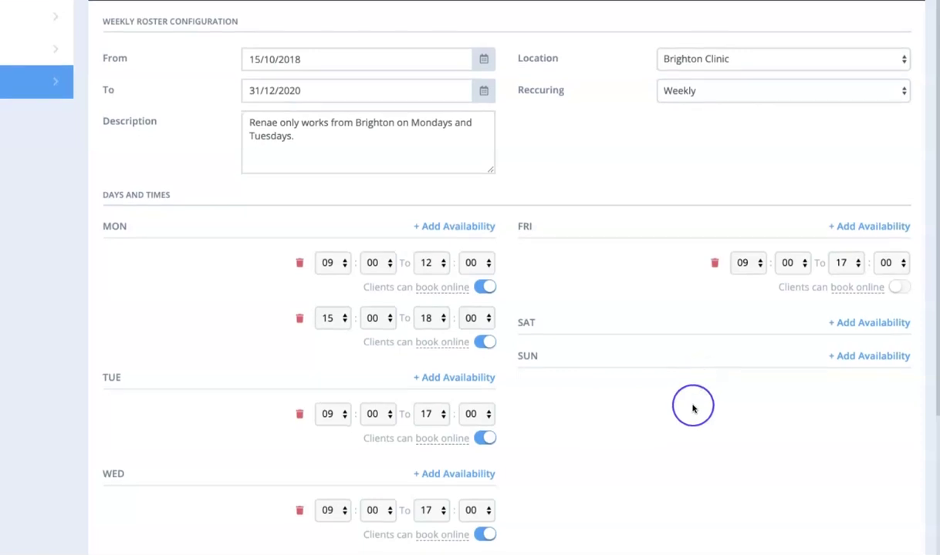
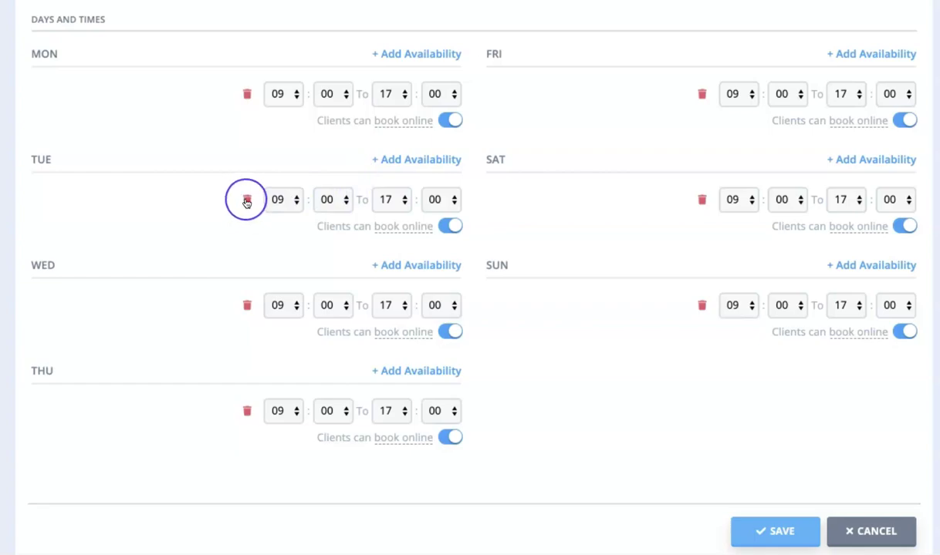
- Delete every availability except Saturday's from the new Hawthorn Clinic roster, confirming each deletion
{"action": "left_click", "coordinate": [407, 120]}
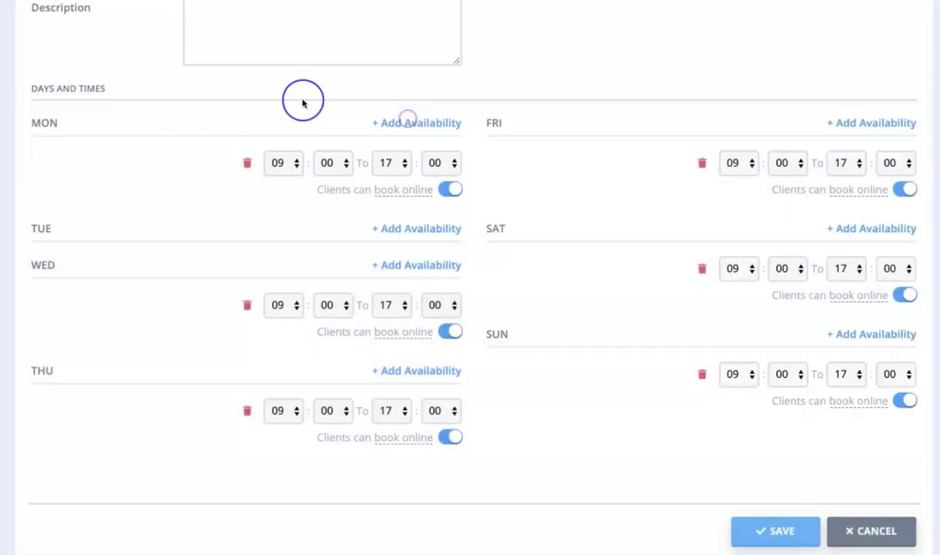
{"action": "left_click", "coordinate": [246, 163]}
{"action": "left_click", "coordinate": [408, 121]}
{"action": "left_click", "coordinate": [708, 208]}
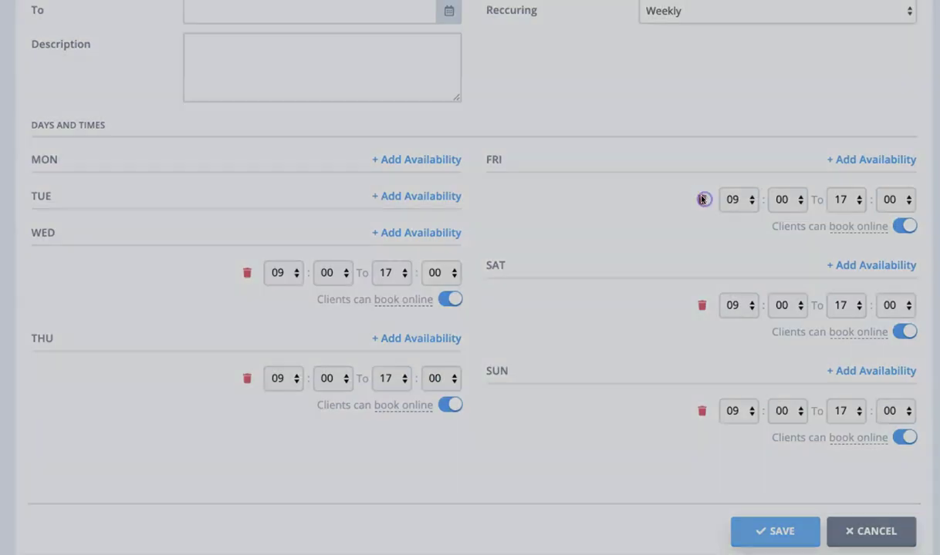
{"action": "left_click", "coordinate": [404, 122]}
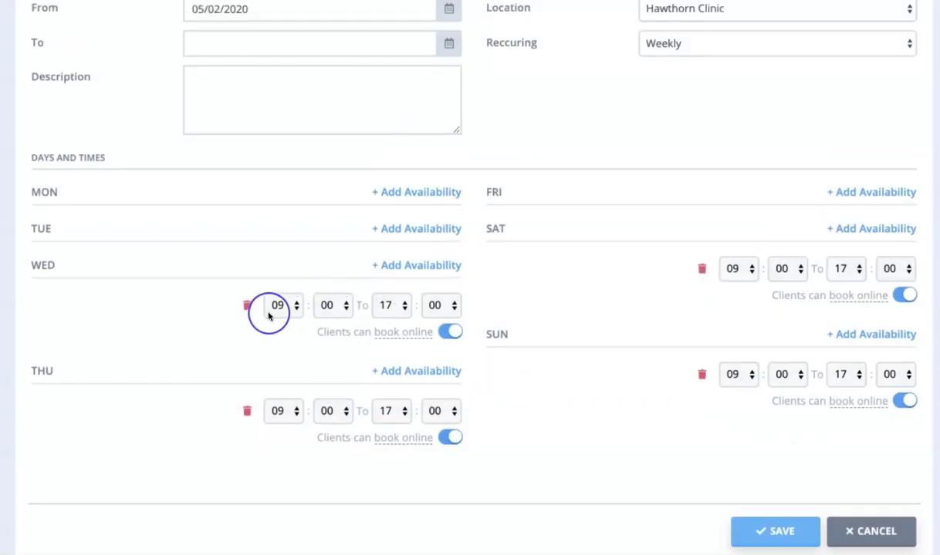
{"action": "left_click", "coordinate": [247, 305]}
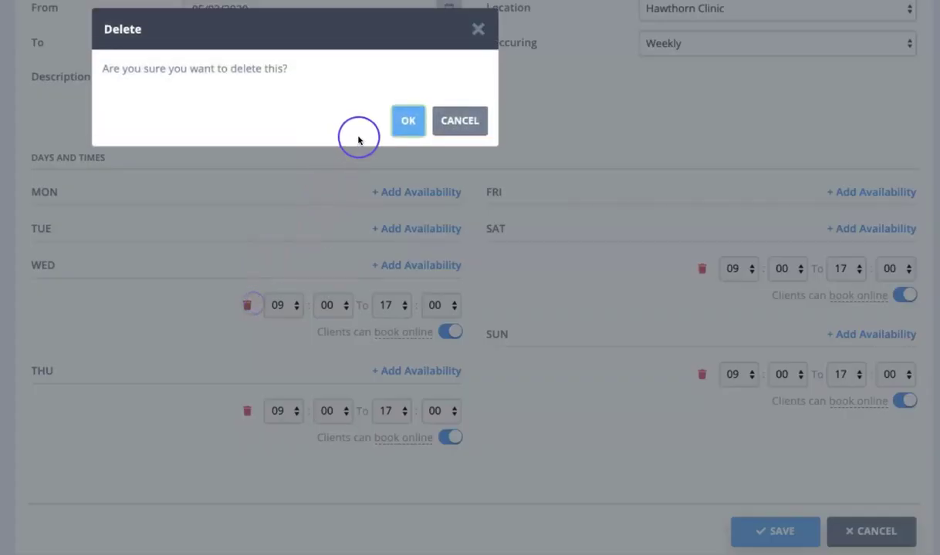
{"action": "left_click", "coordinate": [407, 121]}
{"action": "left_click", "coordinate": [253, 343]}
{"action": "left_click", "coordinate": [409, 120]}
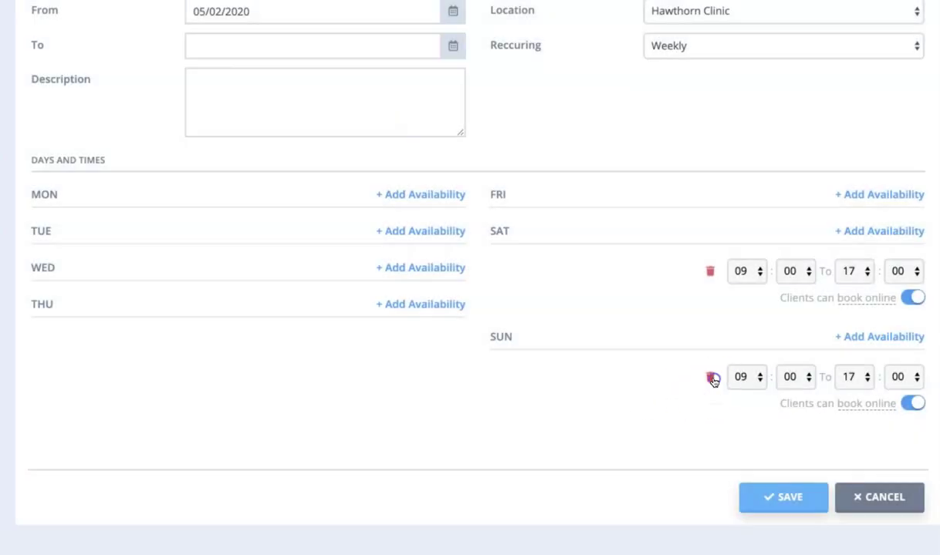
{"action": "left_click", "coordinate": [711, 379]}
{"action": "left_click", "coordinate": [412, 121]}
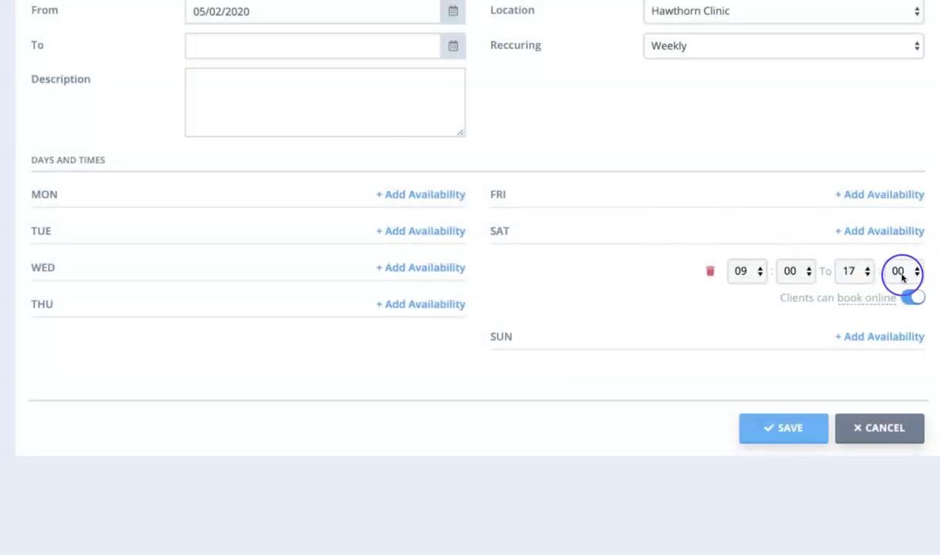
- Set the end of Saturday's availability to 13:00 in the new Hawthorn Clinic roster
{"action": "left_click", "coordinate": [864, 271]}
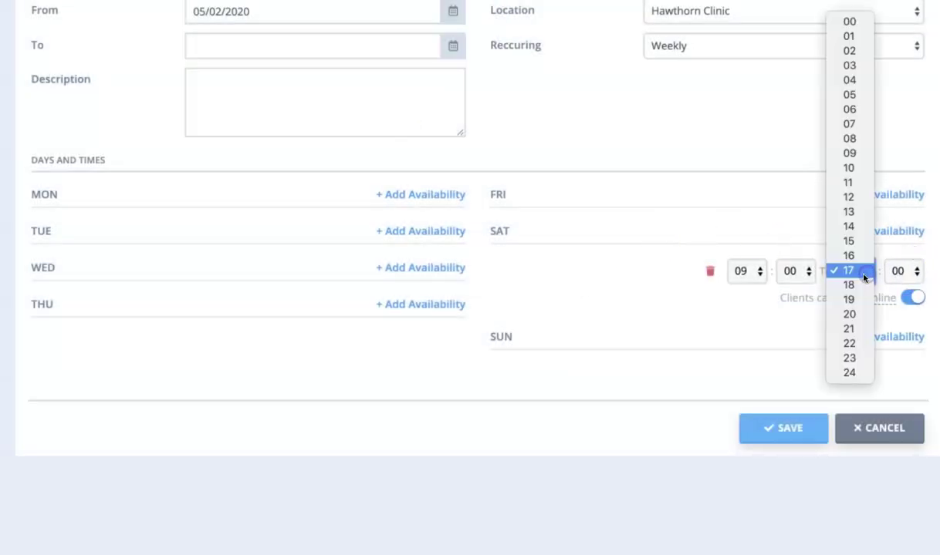
{"action": "left_click", "coordinate": [865, 218]}
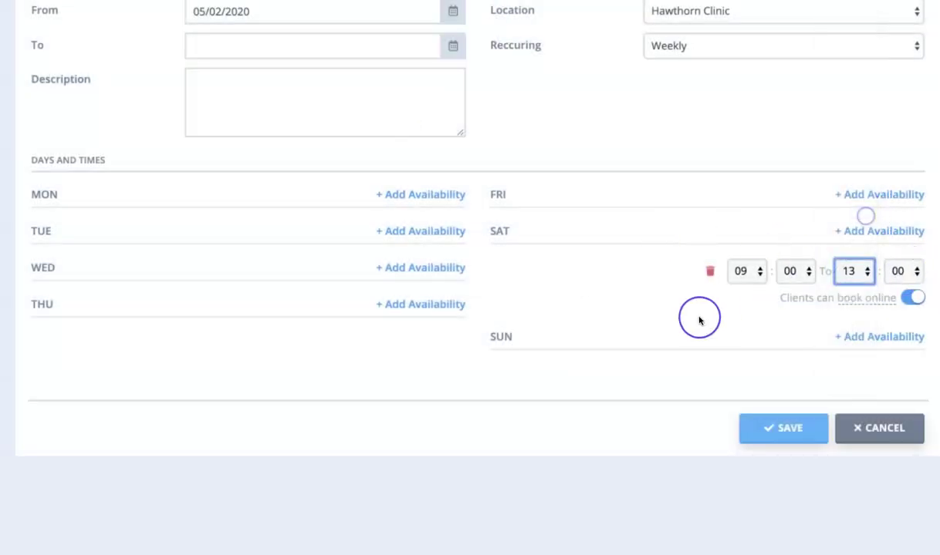
- Save the new Hawthorn Clinic roster with its start date moved to 01/02/2020, and check the practitioner's calendar
{"action": "left_click", "coordinate": [777, 434]}
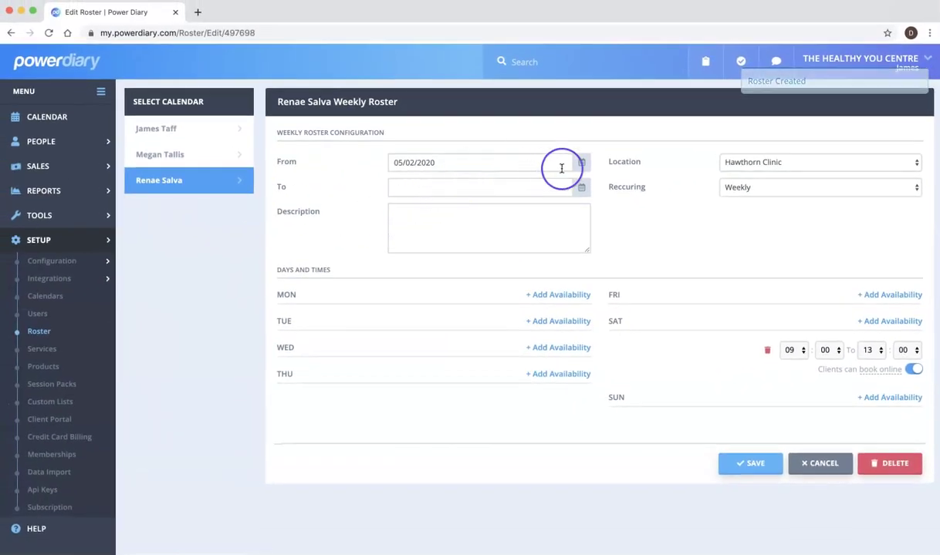
{"action": "left_click", "coordinate": [582, 163]}
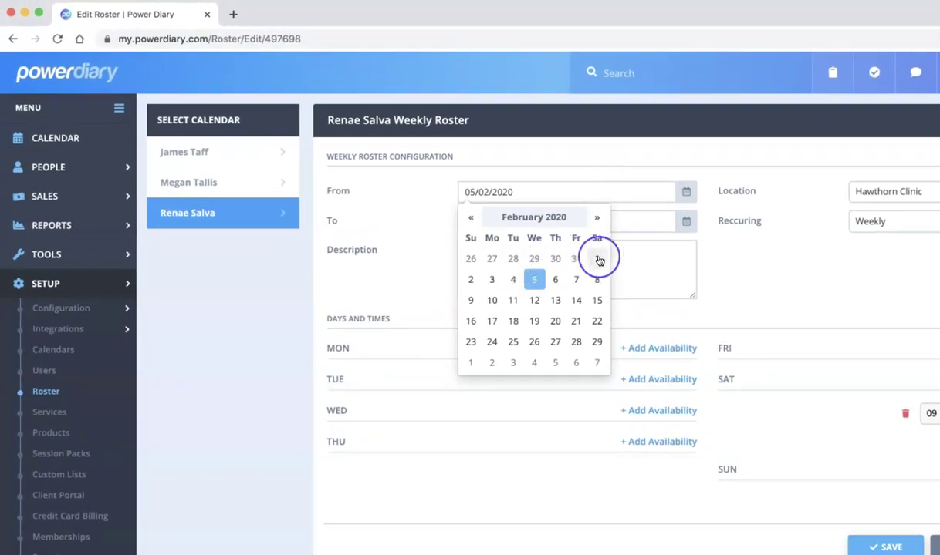
{"action": "left_click", "coordinate": [598, 260]}
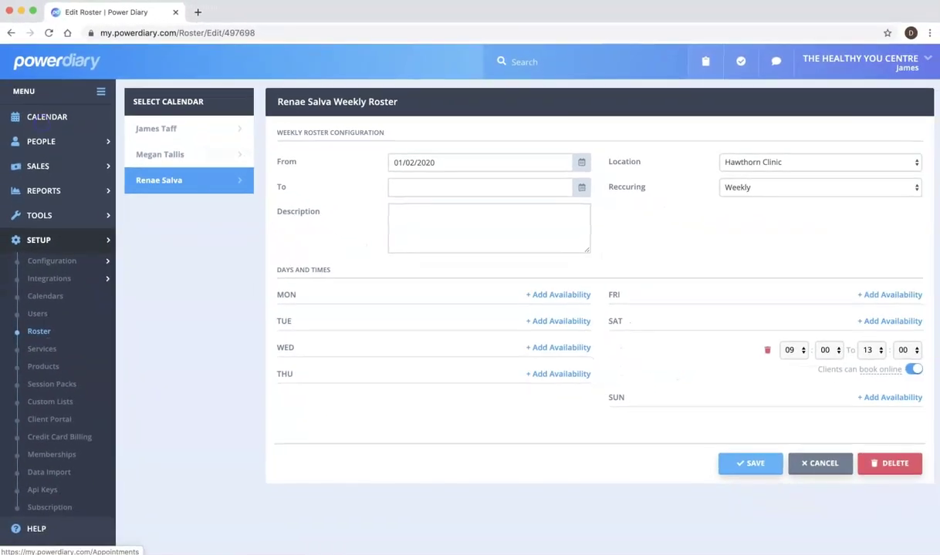
{"action": "left_click", "coordinate": [45, 119]}
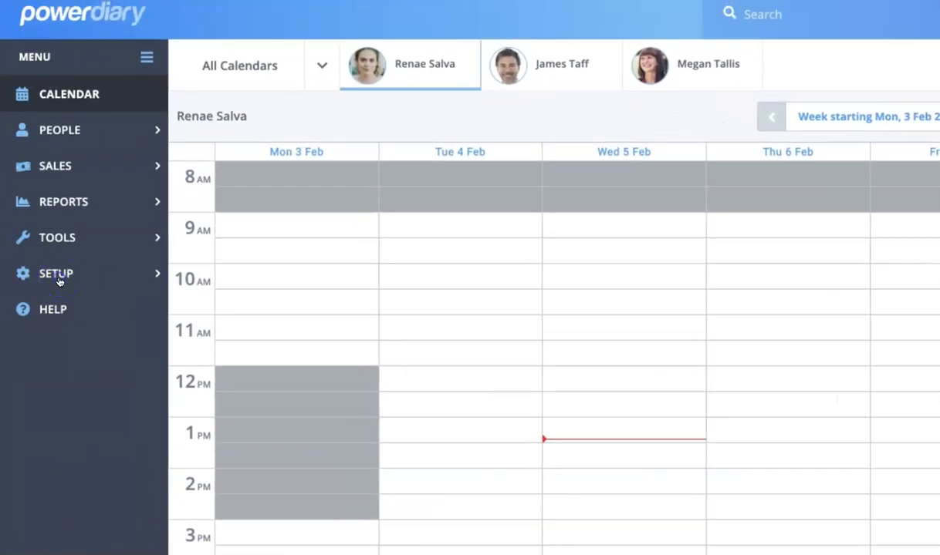
- Add a new roster override for the practitioner at Brighton Clinic and mark it as not available
{"action": "left_click", "coordinate": [50, 273]}
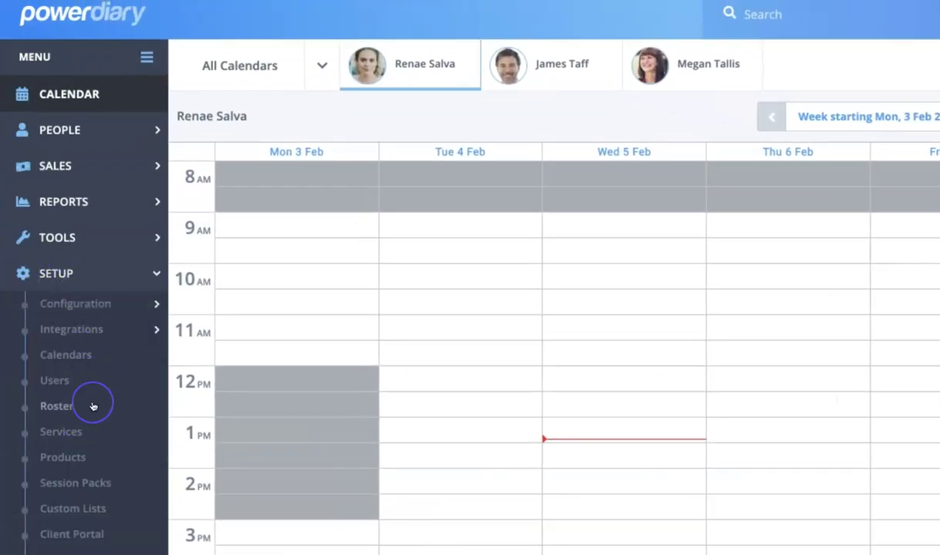
{"action": "left_click", "coordinate": [61, 408]}
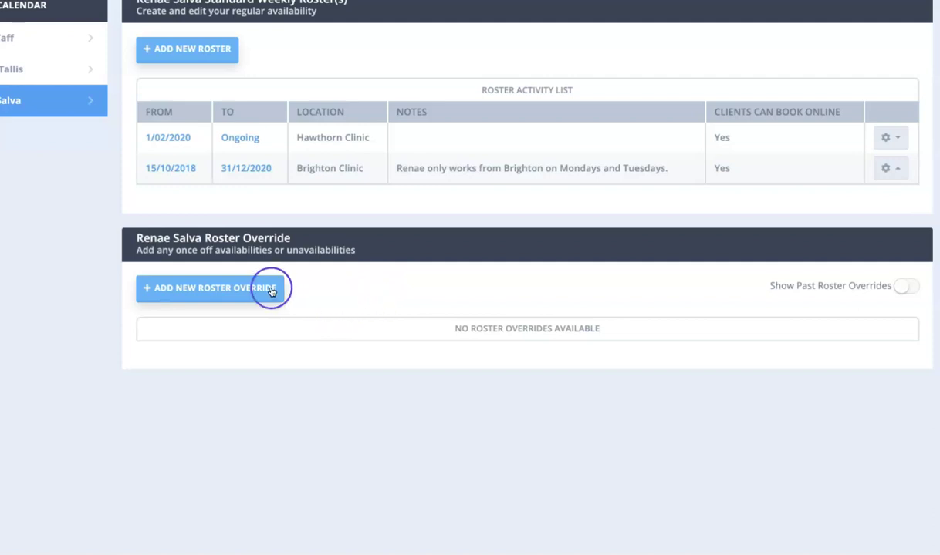
{"action": "left_click", "coordinate": [241, 290]}
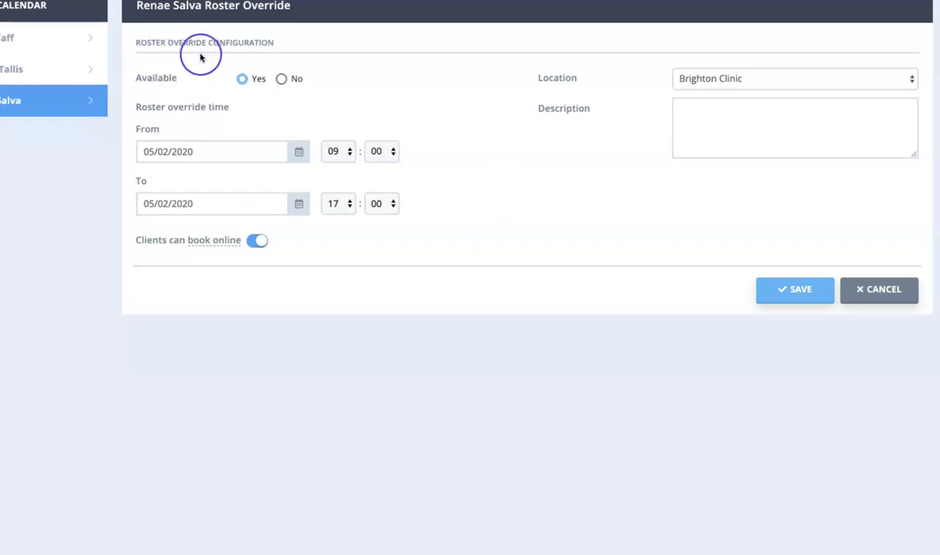
{"action": "left_click", "coordinate": [282, 80]}
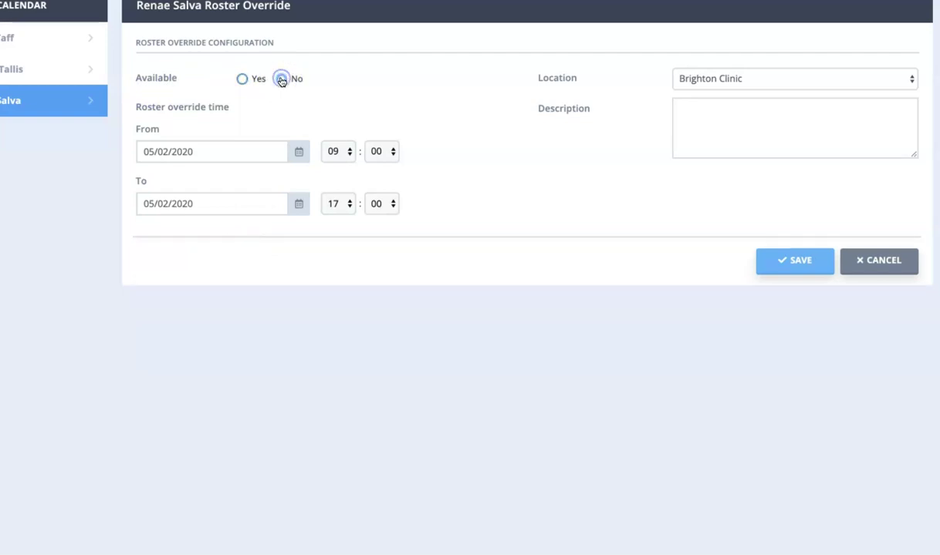
- Set the unavailability override to run from 01/03/2020 to 15/03/2020 and save it
{"action": "left_click", "coordinate": [300, 153]}
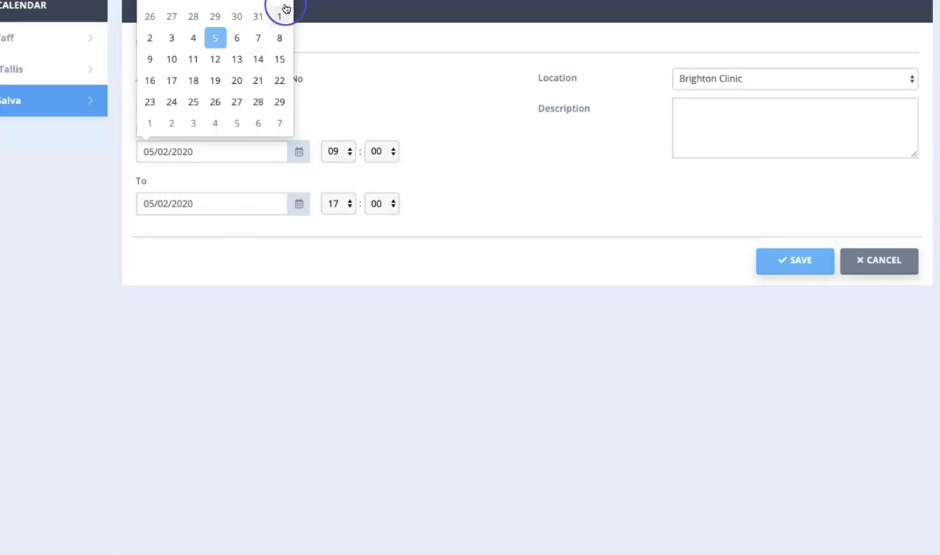
{"action": "scroll", "coordinate": [269, 21], "scroll_direction": "down", "scroll_amount": 1}
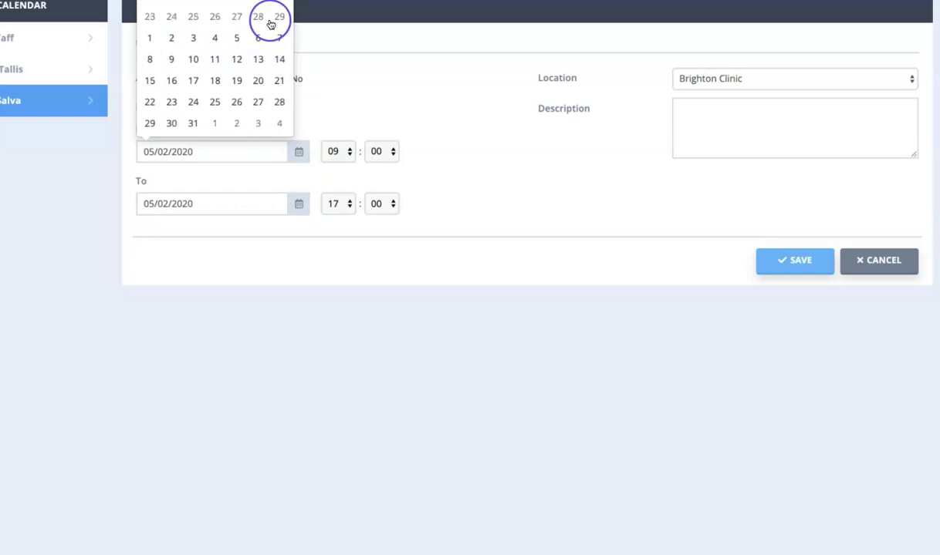
{"action": "left_click", "coordinate": [152, 37]}
{"action": "left_click", "coordinate": [298, 206]}
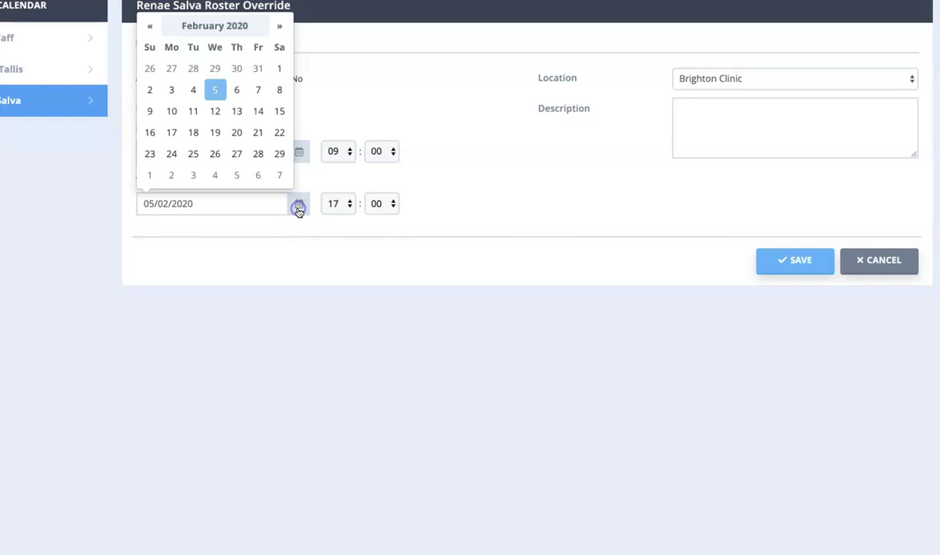
{"action": "left_click", "coordinate": [279, 26]}
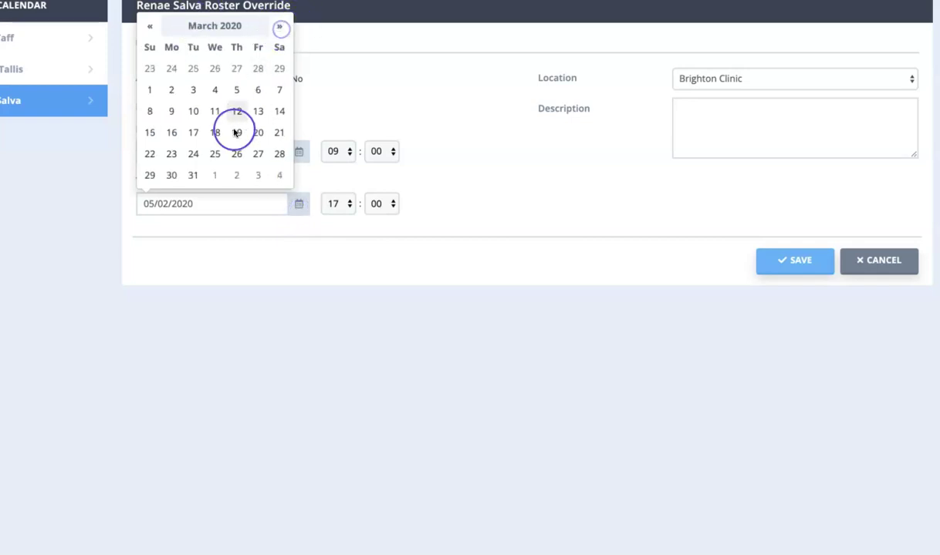
{"action": "left_click", "coordinate": [150, 132]}
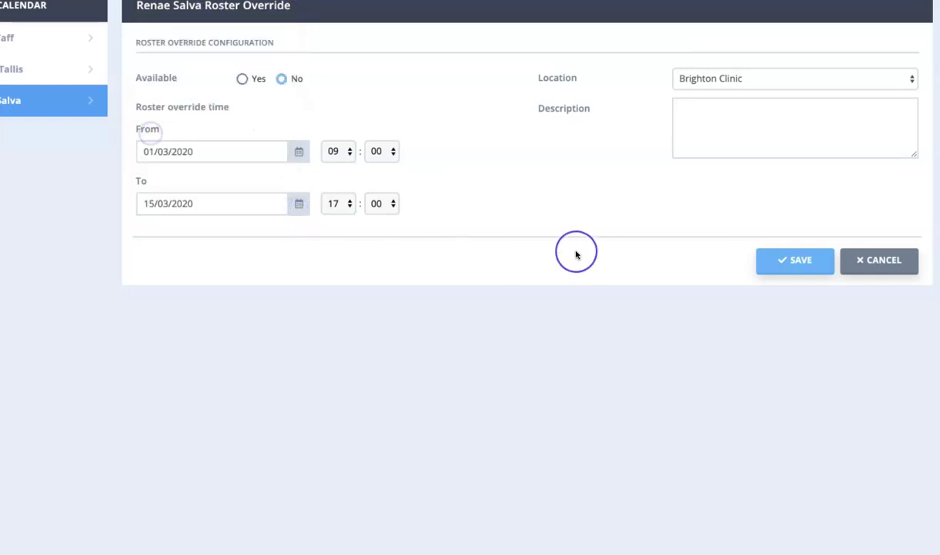
{"action": "left_click", "coordinate": [787, 262]}
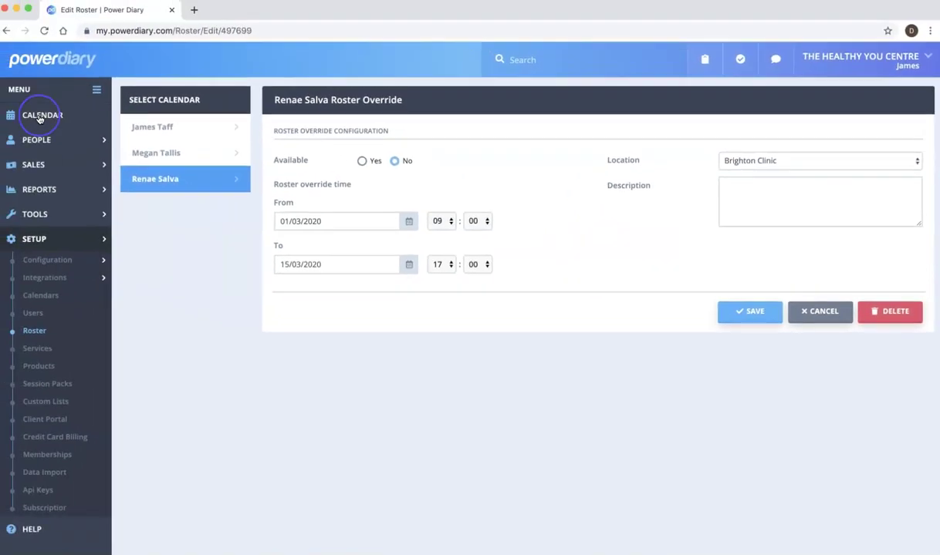
- Check the practitioner's calendar for the week starting Mon, 2 Mar 2020 to see the effect of the override
{"action": "left_click", "coordinate": [51, 119]}
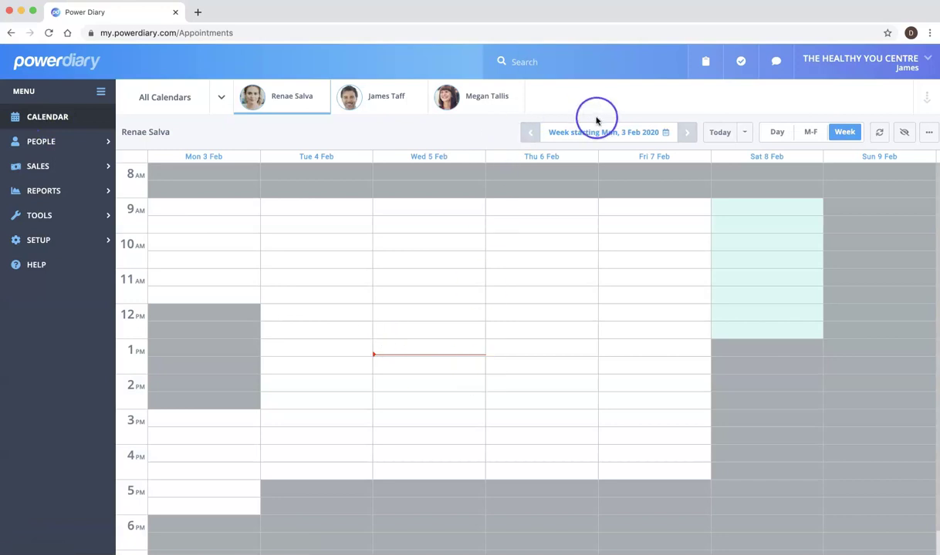
{"action": "left_click", "coordinate": [688, 136]}
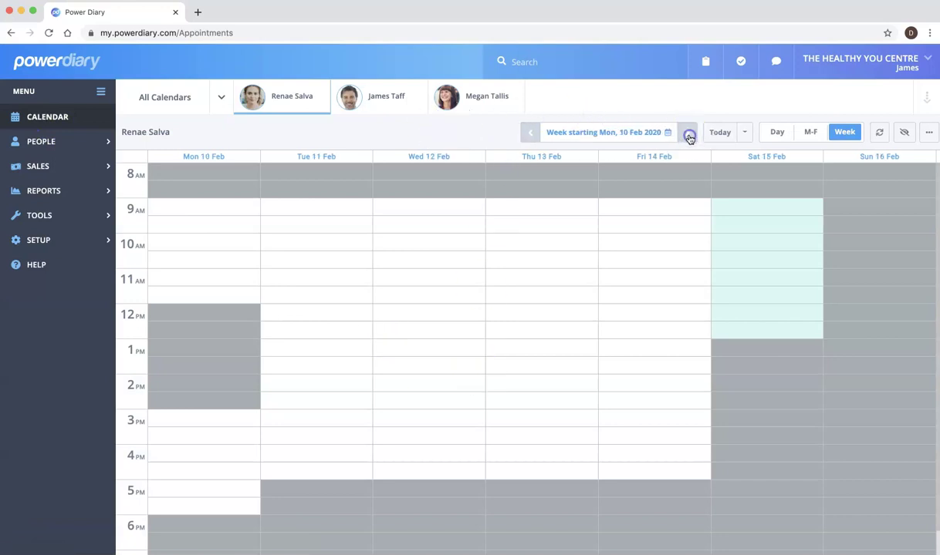
{"action": "left_click", "coordinate": [689, 137]}
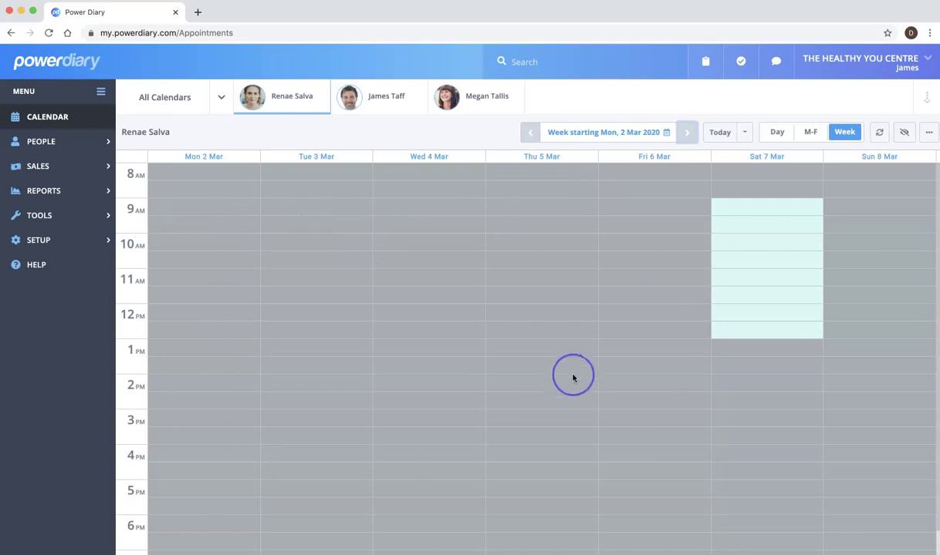
{"action": "left_click", "coordinate": [705, 258]}
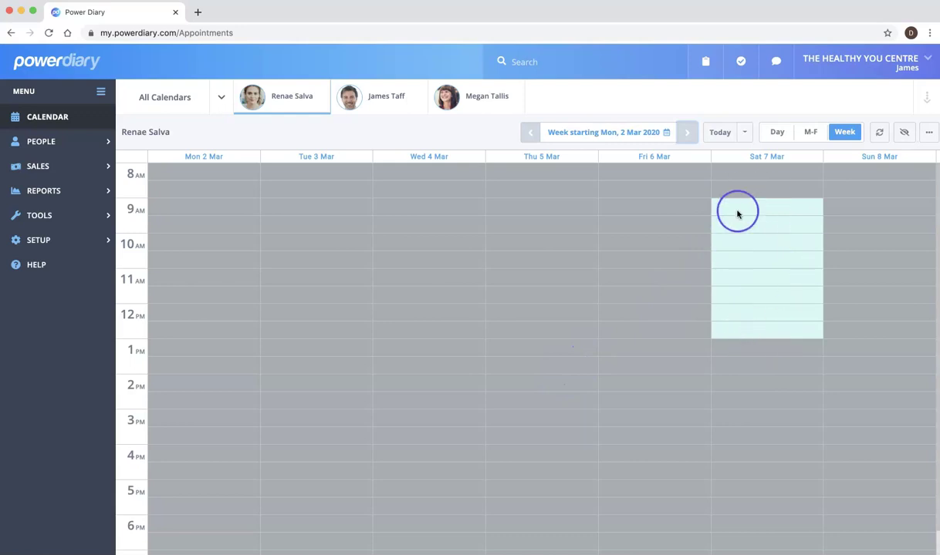